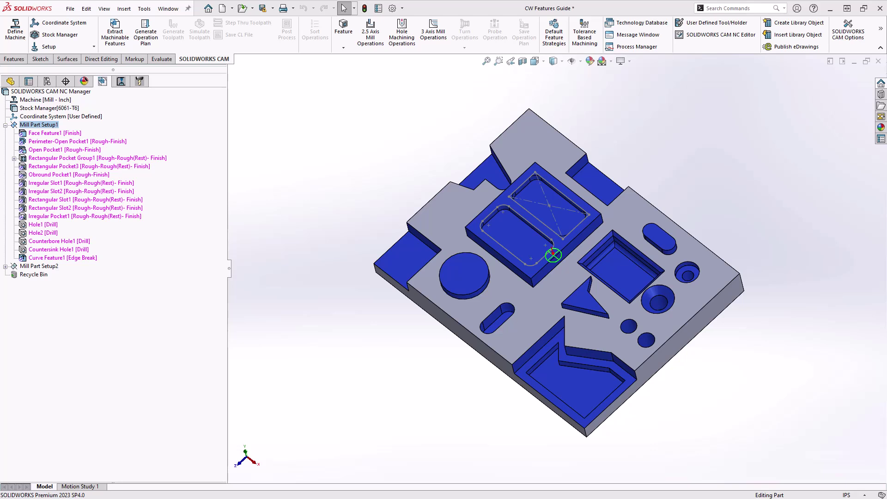
# Jump through the Rectangular Pocket saved view to the Circular Pocket saved view
pyautogui.press('space')
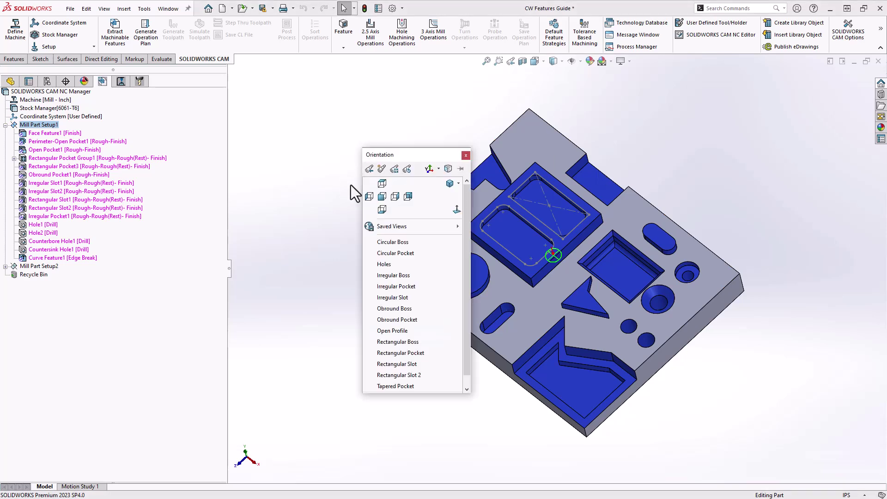
pyautogui.click(399, 353)
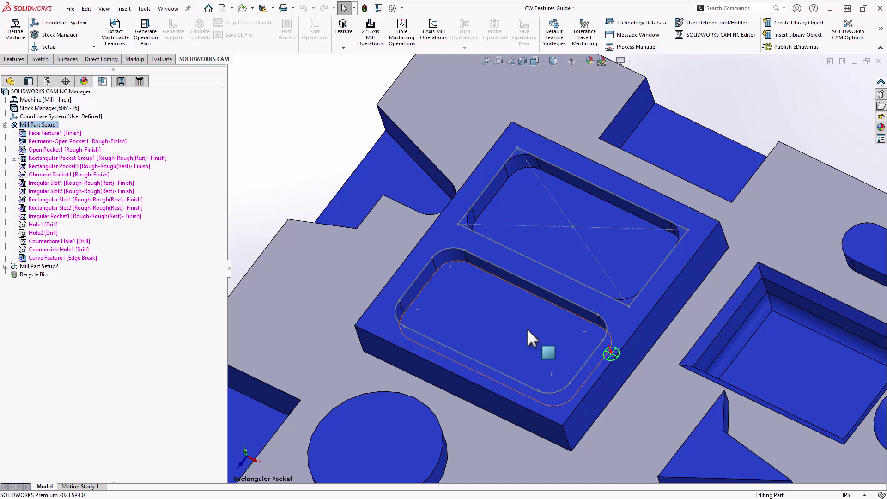
pyautogui.click(527, 328)
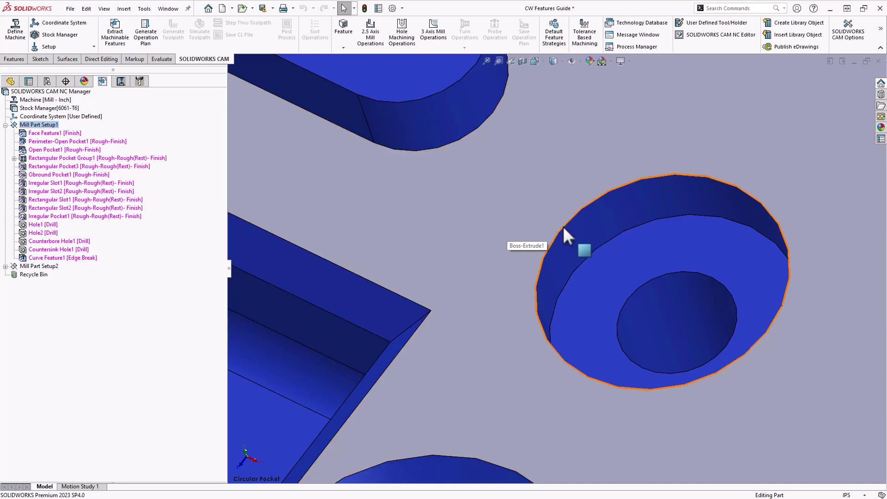
# Select the counterbore's circular edge to inspect it
pyautogui.click(621, 185)
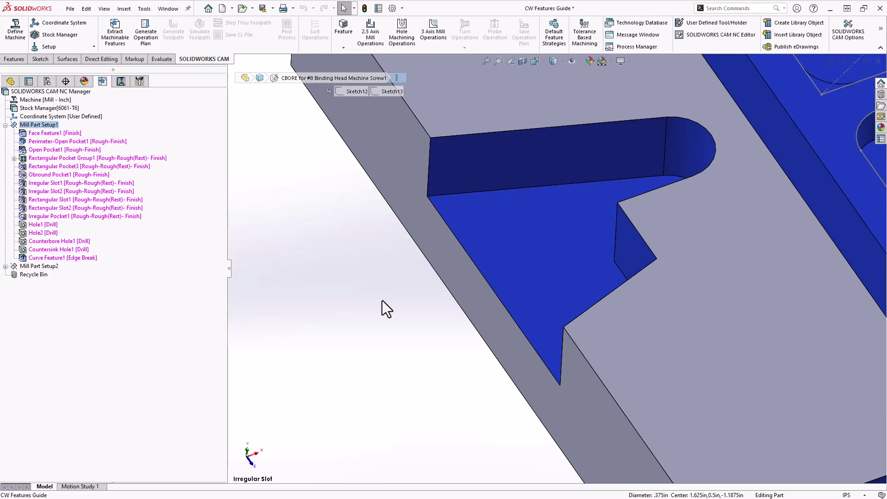
# Select the irregular slot's bottom edge
pyautogui.click(474, 264)
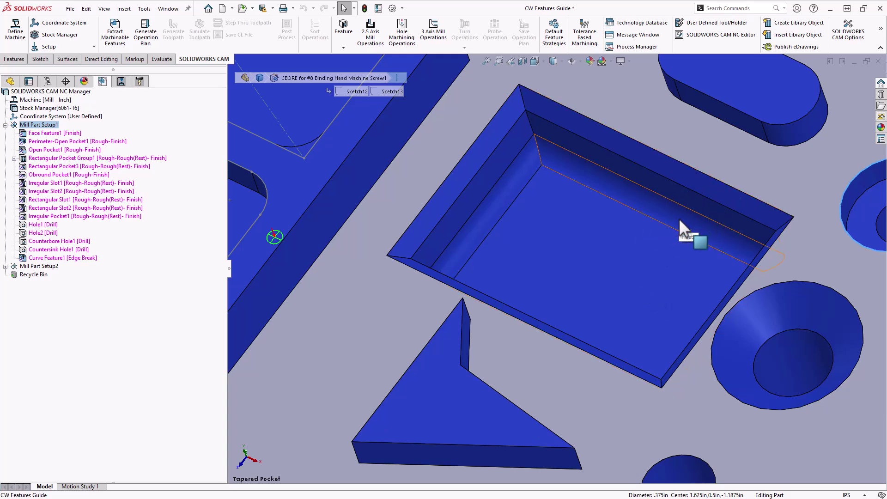
# Select the tapered pocket's floor outline
pyautogui.click(637, 180)
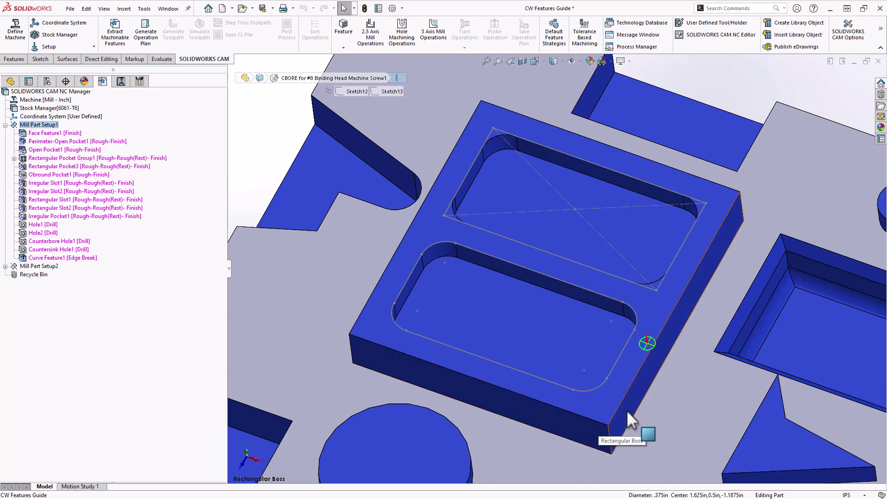
# Pan and zoom onto the circular boss and select its top edge
pyautogui.keyDown('ctrl'); pyautogui.moveTo(622, 388); pyautogui.dragTo(606, 305, button='middle'); pyautogui.keyUp('ctrl')
pyautogui.scroll(-4, 605, 305)
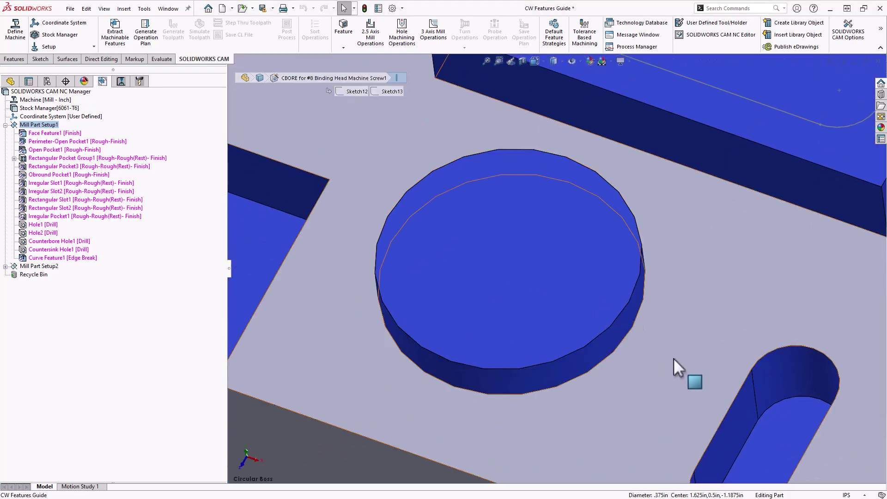
pyautogui.click(609, 326)
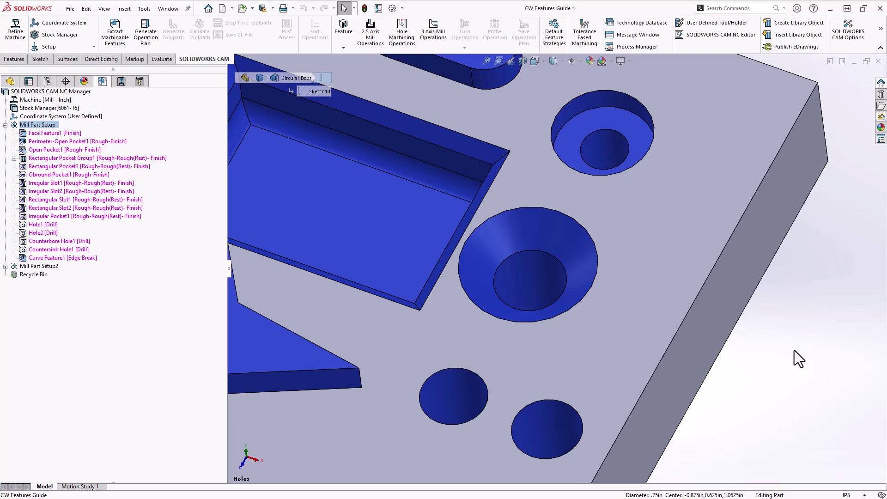
# Zoom to fit the whole part, then rotate and zoom in on the rectangular corner slot
pyautogui.press('f')
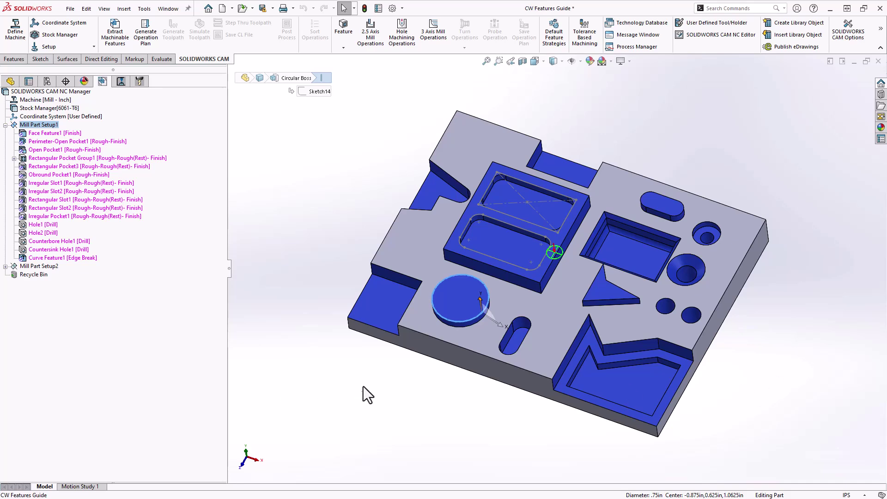
pyautogui.moveTo(363, 387); pyautogui.dragTo(499, 393, button='middle')
pyautogui.scroll(-5, 504, 388)
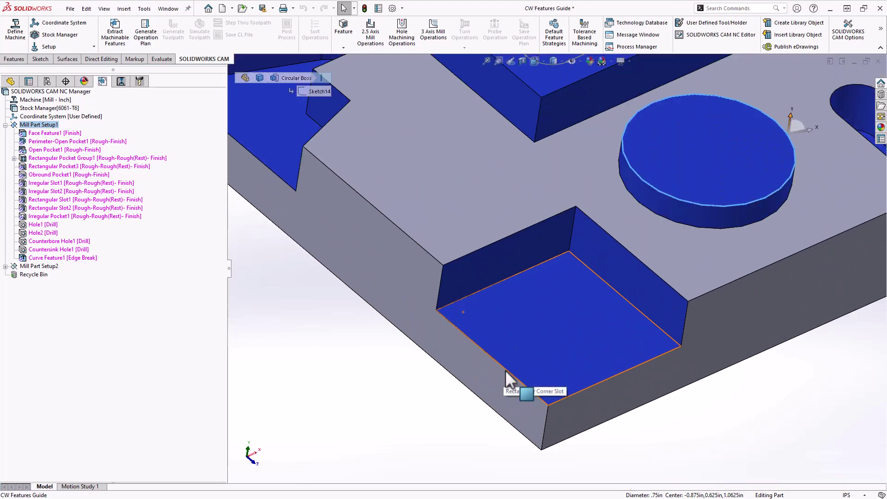
pyautogui.scroll(-3, 506, 370)
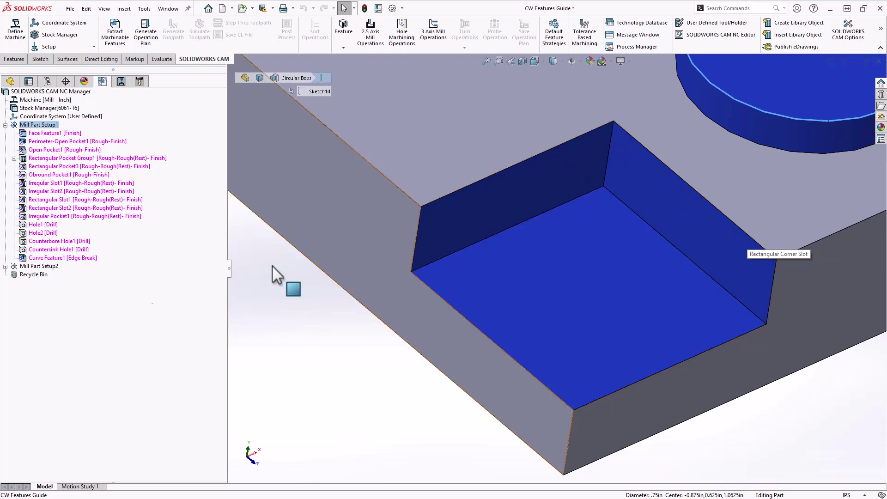
# Start a new 2.5 axis feature from Curve Feature1 with type Open Profile
pyautogui.rightClick(43, 258)
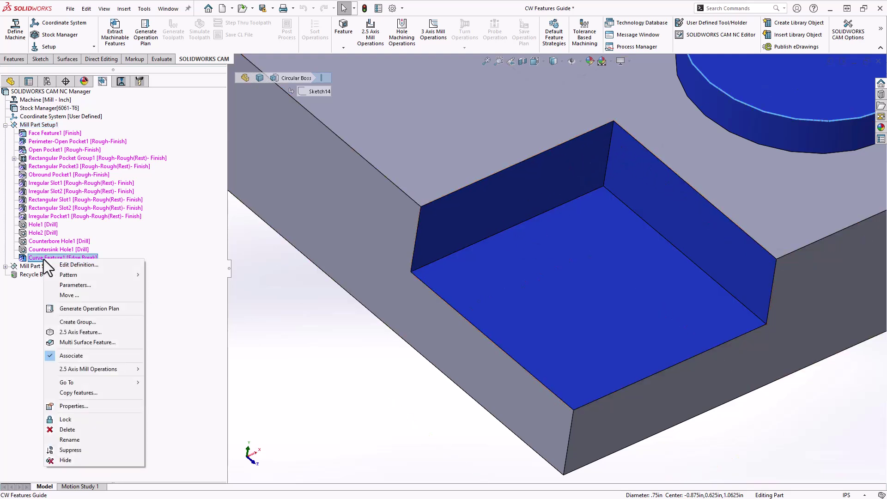
pyautogui.click(76, 332)
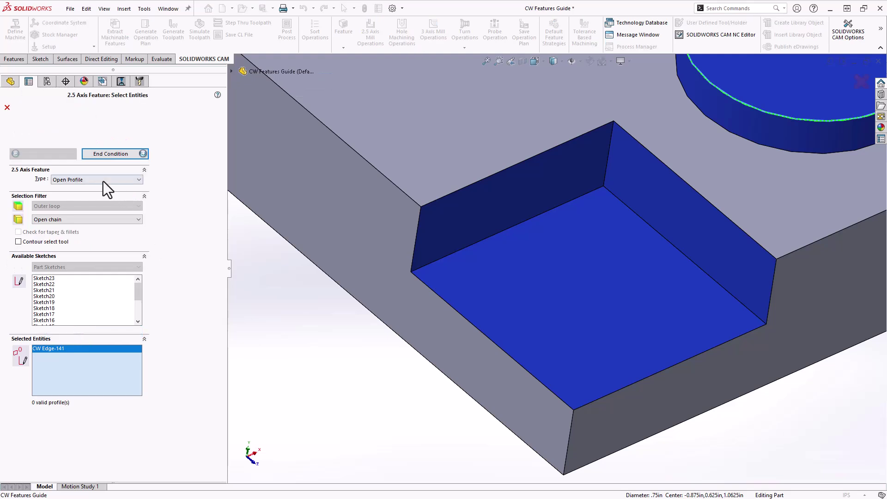
pyautogui.click(104, 181)
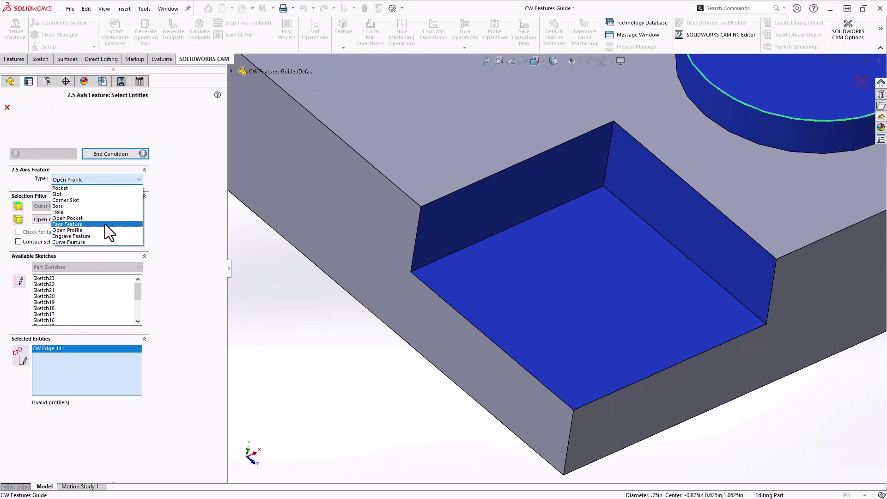
pyautogui.click(75, 231)
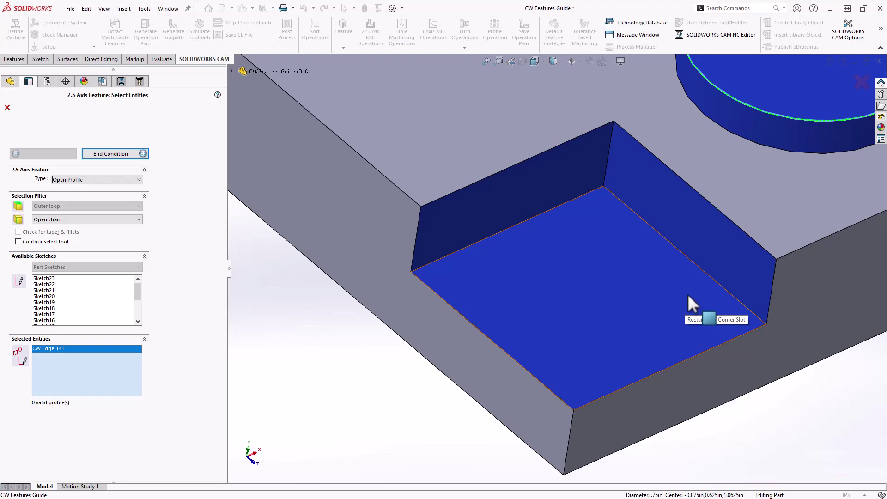
# Add the corner slot's right and back walls and edges, then deselect two pocket floor edges
pyautogui.click(708, 256)
pyautogui.click(574, 179)
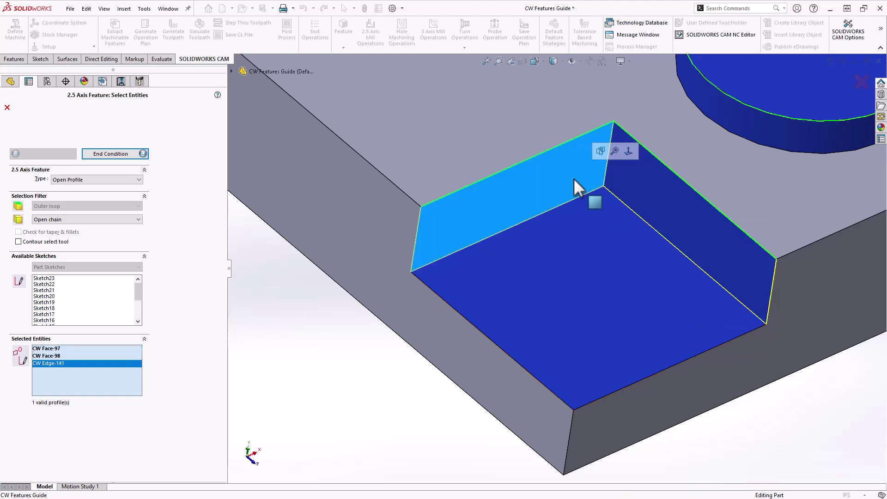
pyautogui.click(572, 409)
pyautogui.click(582, 403)
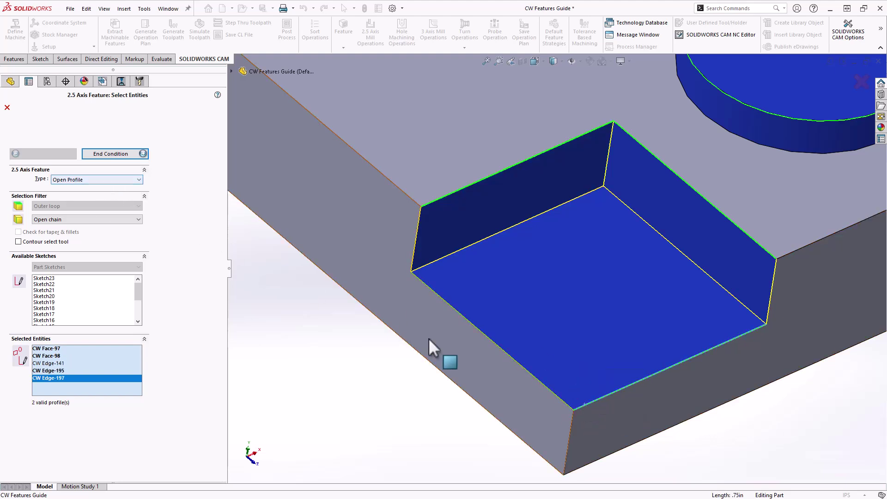
pyautogui.click(478, 329)
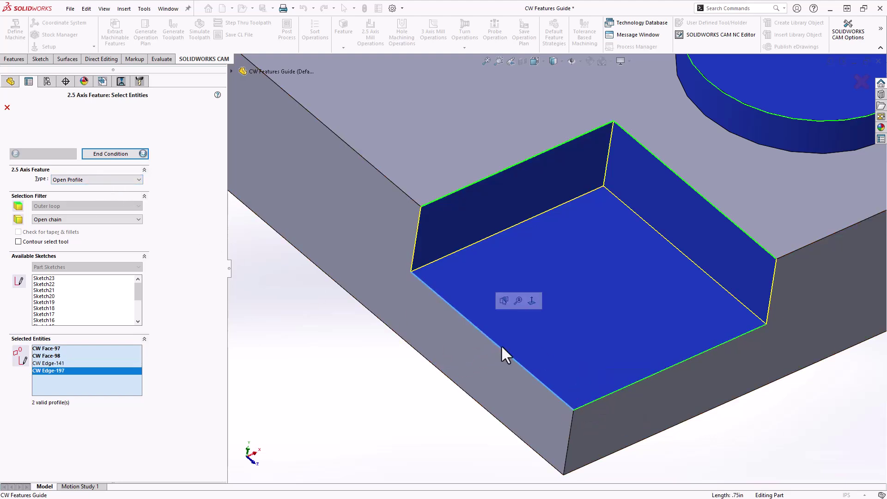
pyautogui.click(594, 398)
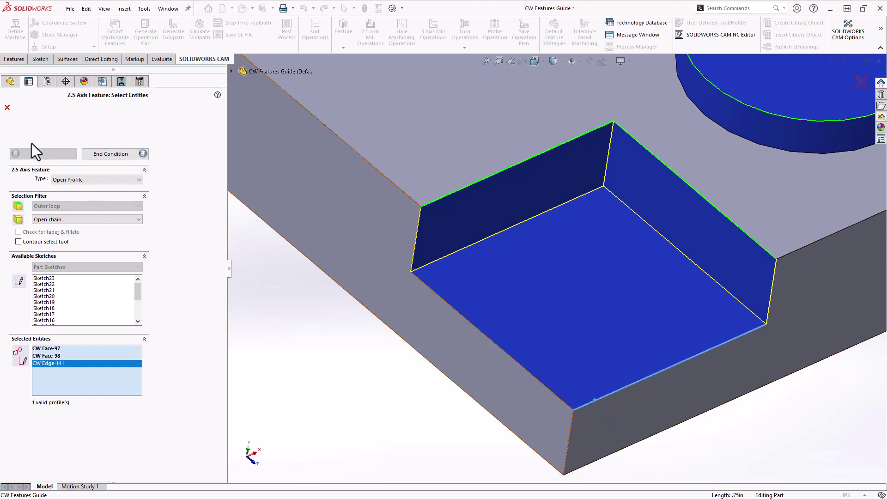
# Cancel the new feature, then edit Curve Feature1's definition and browse its feature types
pyautogui.click(7, 108)
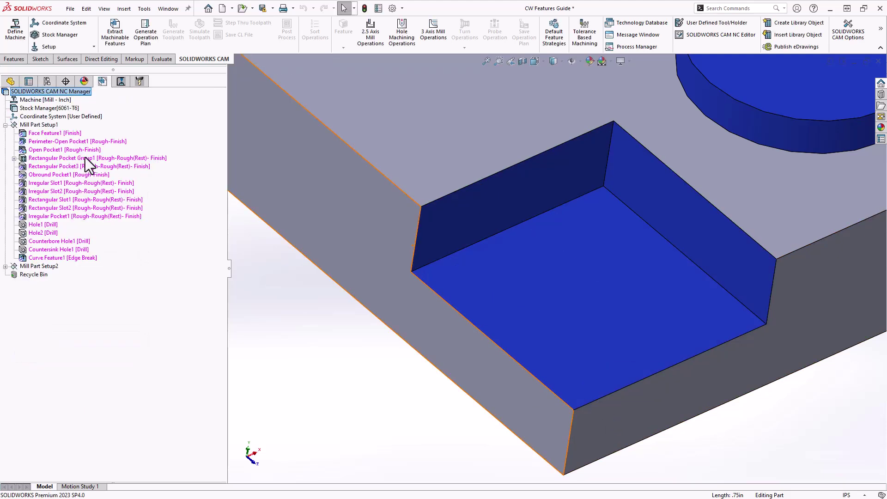
pyautogui.rightClick(50, 257)
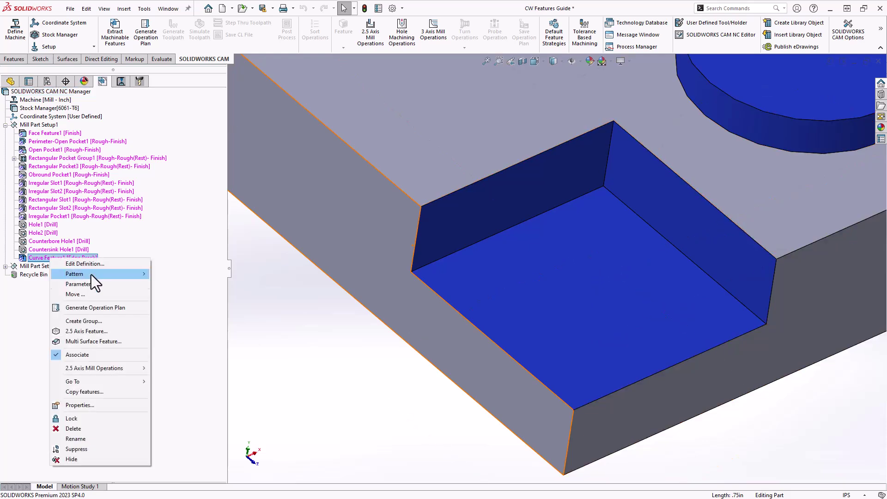
pyautogui.click(82, 333)
pyautogui.click(112, 179)
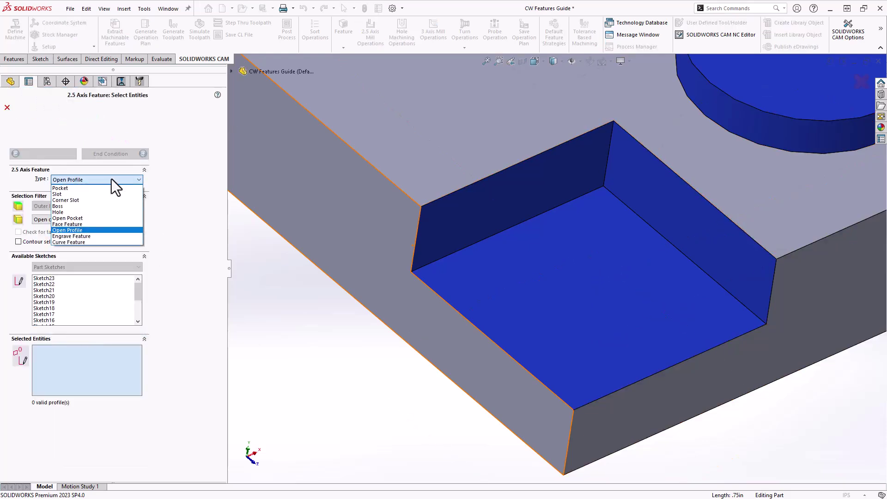
pyautogui.click(83, 242)
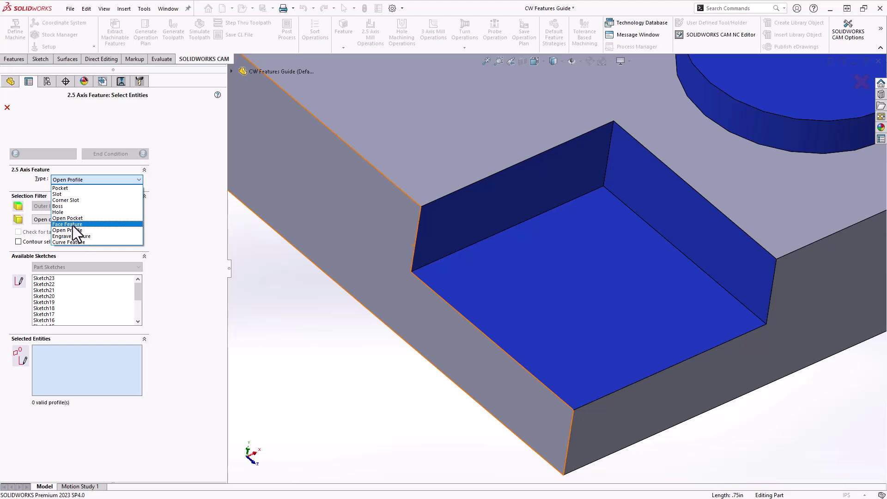
# Try Face Feature as the type, view the part from above, then cancel the edit
pyautogui.click(73, 226)
pyautogui.scroll(5, 772, 268)
pyautogui.moveTo(732, 273); pyautogui.dragTo(737, 195, button='middle')
pyautogui.scroll(3, 737, 195)
pyautogui.scroll(-3, 648, 206)
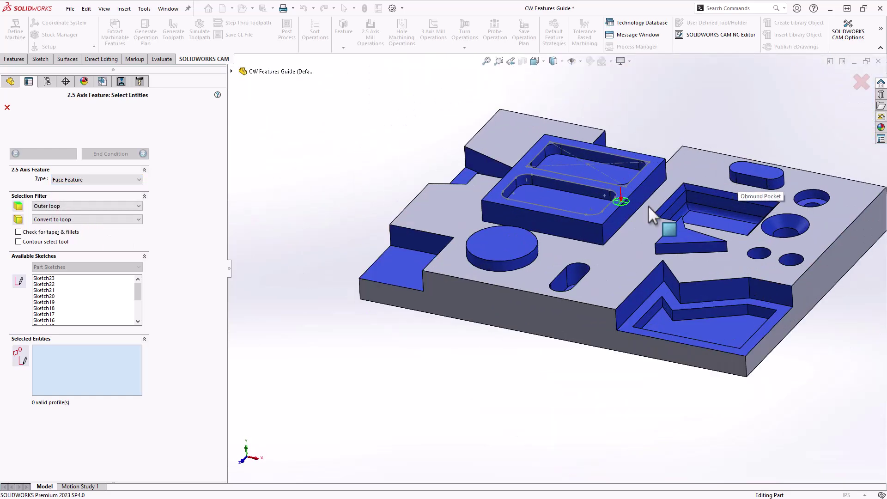
pyautogui.click(7, 107)
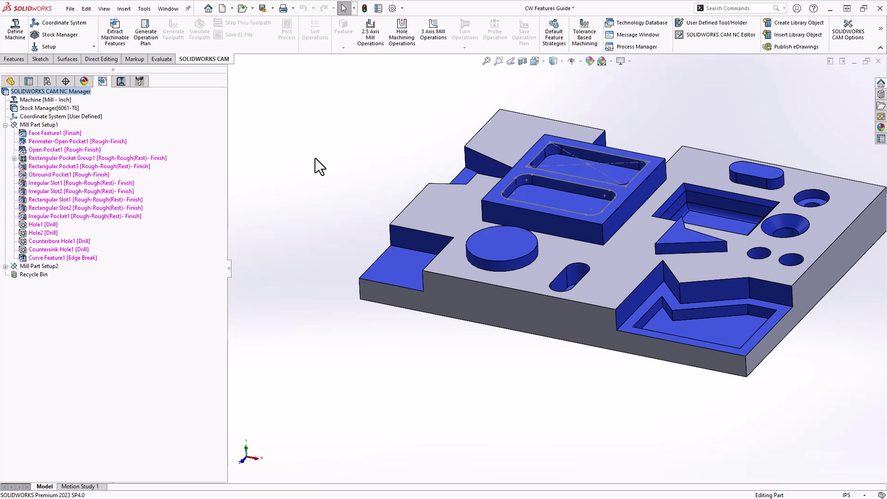
# Edit Open Pocket1's definition and enable Use stock extents in its end conditions
pyautogui.rightClick(52, 152)
pyautogui.click(72, 159)
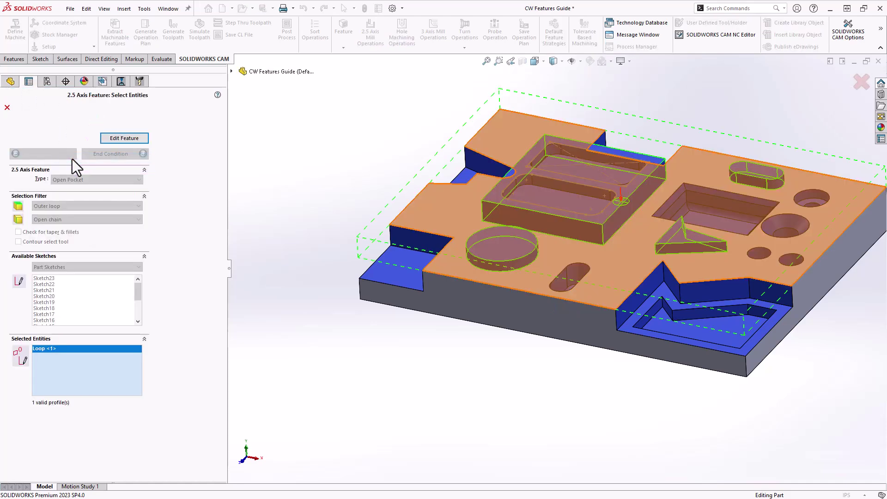
pyautogui.click(122, 138)
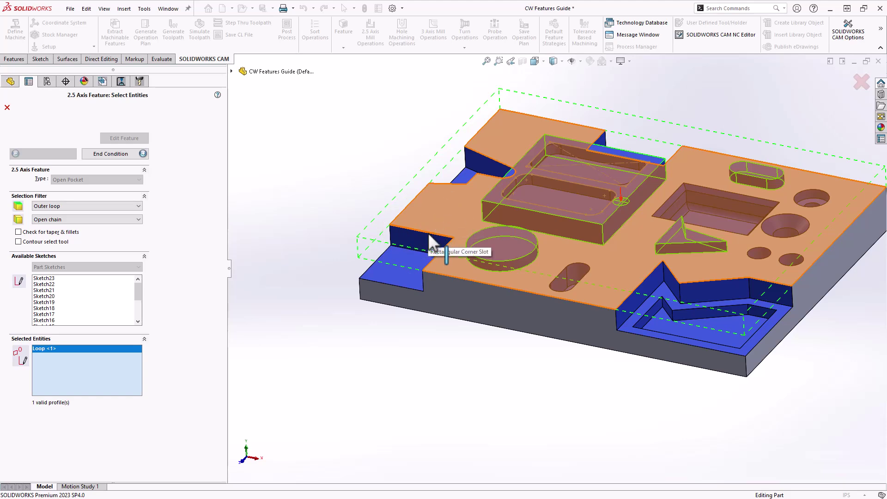
pyautogui.click(122, 153)
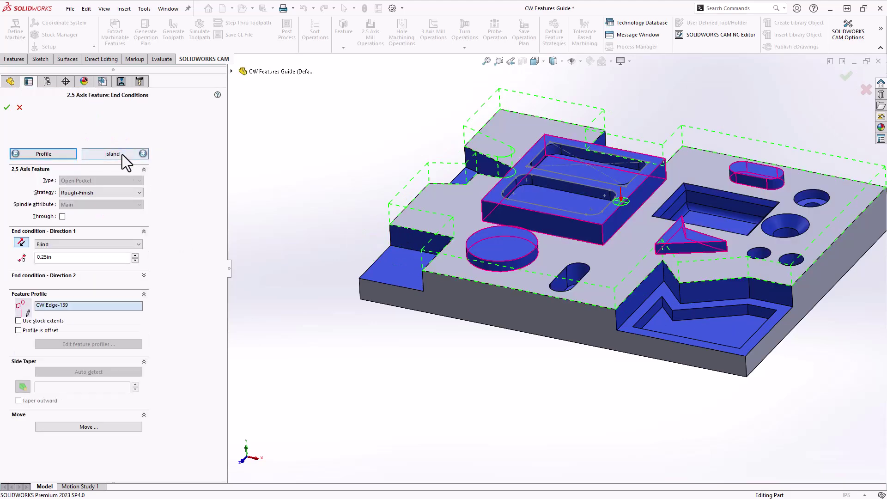
pyautogui.click(18, 321)
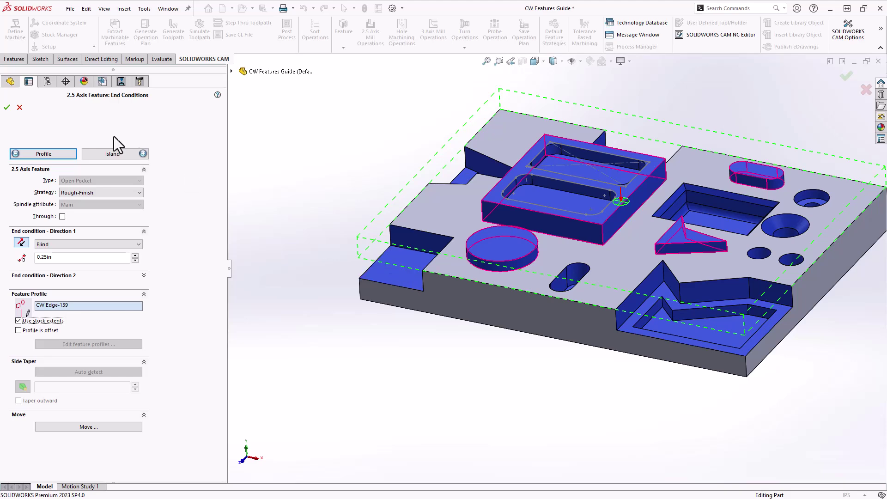
# Show Open Pocket1's island entities and orbit the part to inspect the four island faces
pyautogui.click(104, 157)
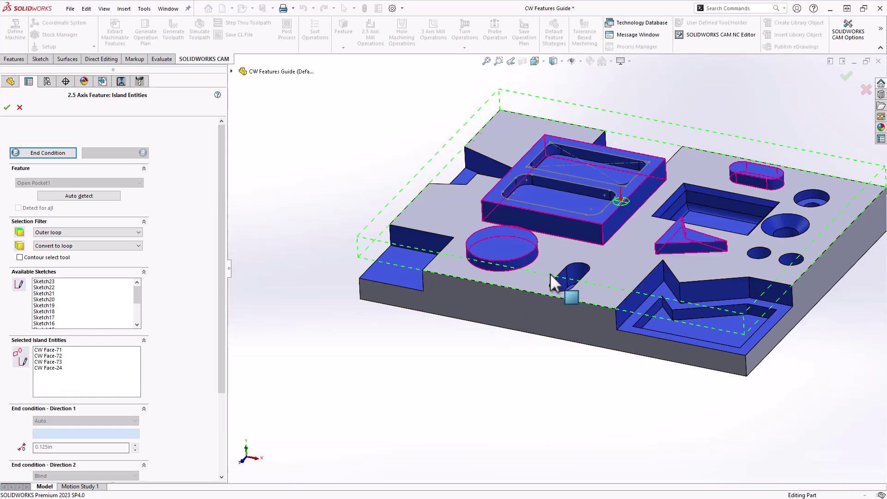
pyautogui.moveTo(550, 273); pyautogui.dragTo(545, 307, button='middle')
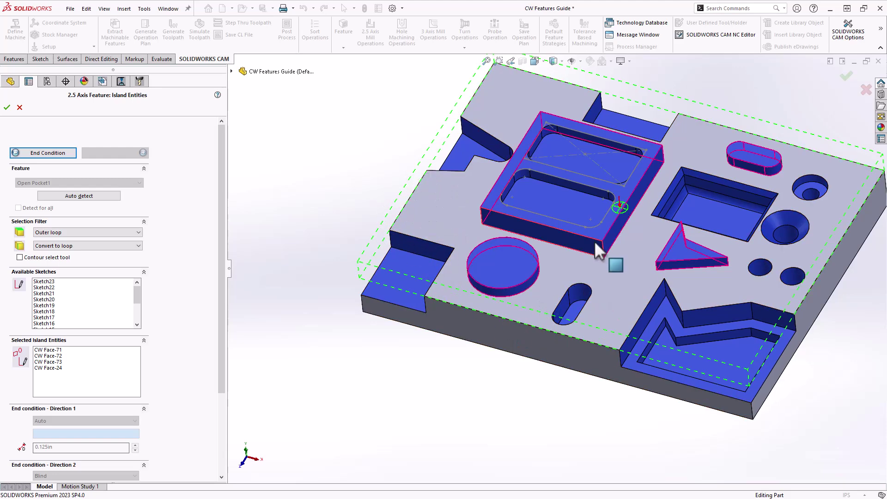
# Close the Open Pocket1 Island Entities definition, returning to the NC Manager tree
pyautogui.click(20, 107)
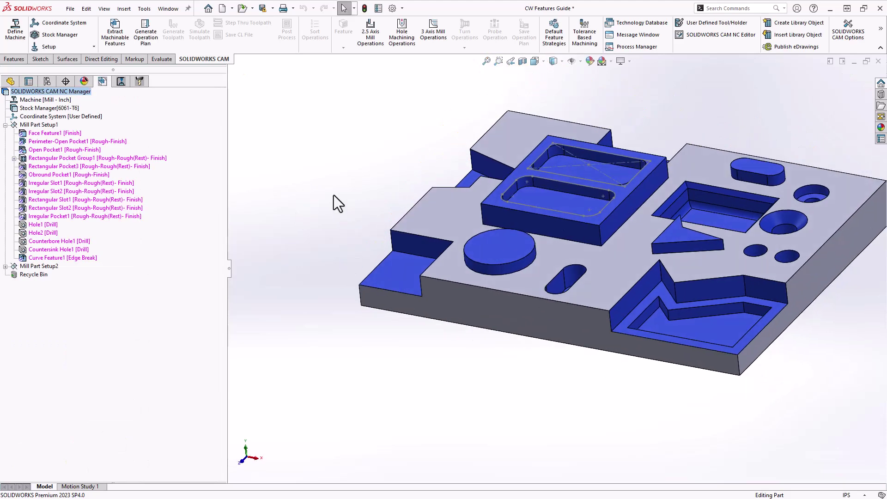